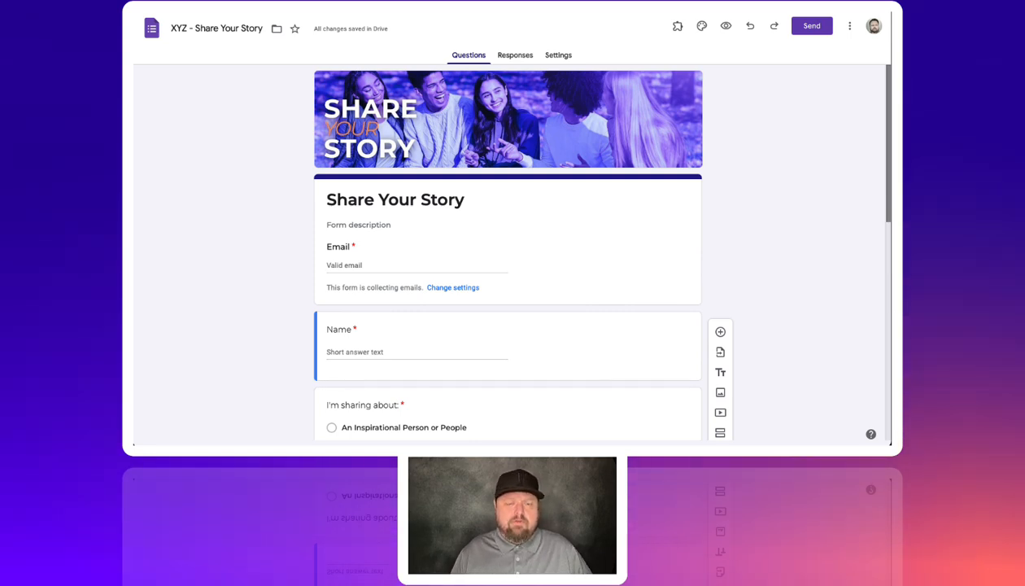
Step: Change the form theme's background to the neutral light gray option and close the theme settings
{"action": "scroll", "coordinate": [750, 143], "scroll_direction": "down", "scroll_amount": 1}
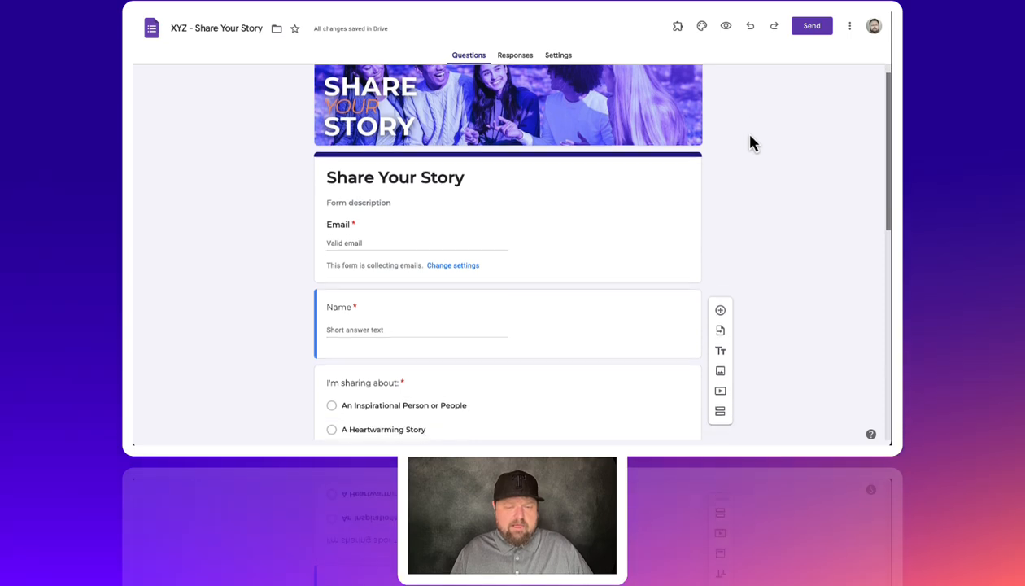
{"action": "scroll", "coordinate": [750, 142], "scroll_direction": "down", "scroll_amount": 1}
{"action": "scroll", "coordinate": [750, 143], "scroll_direction": "up", "scroll_amount": 2}
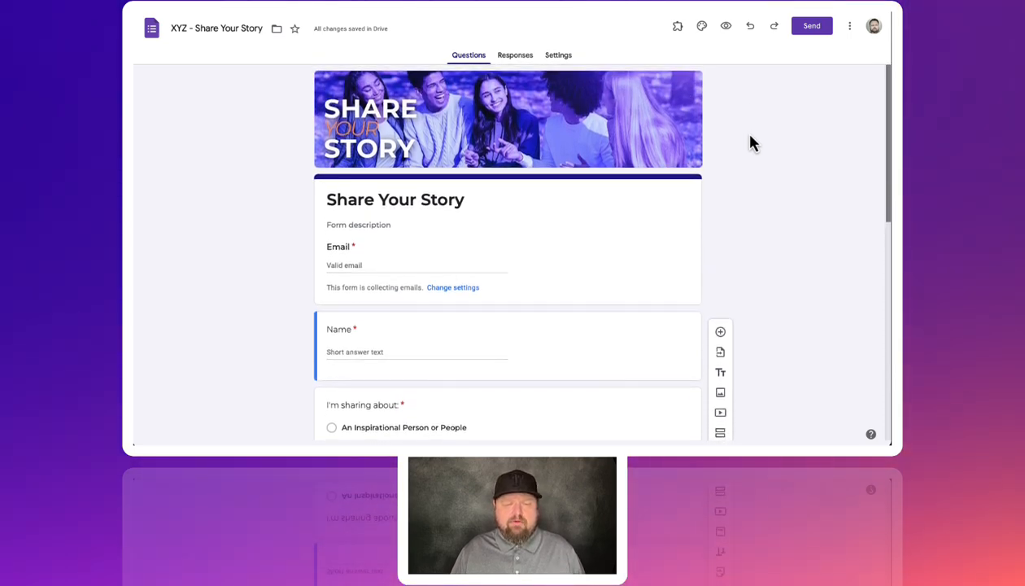
{"action": "left_click", "coordinate": [702, 29]}
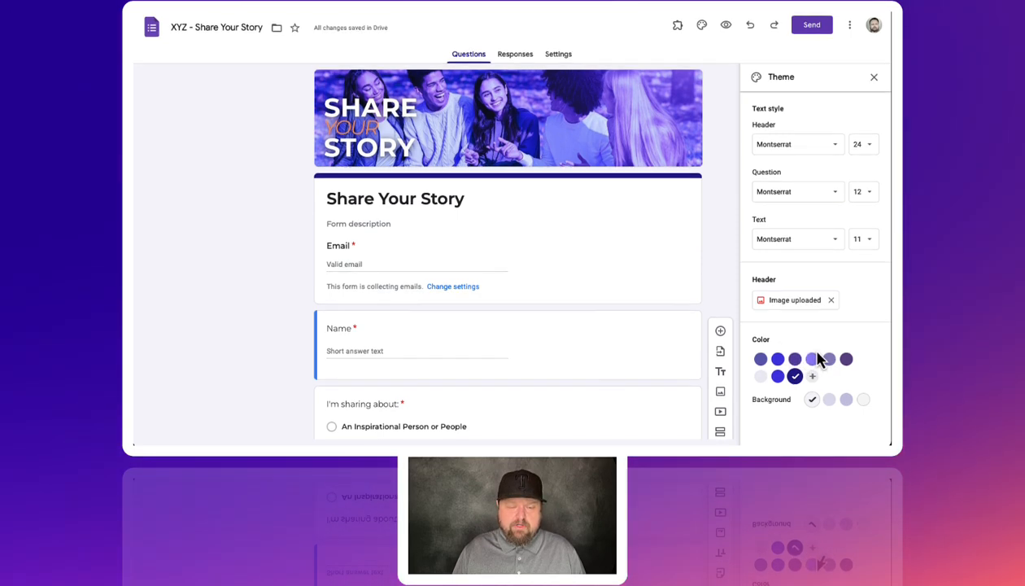
{"action": "left_click", "coordinate": [863, 399]}
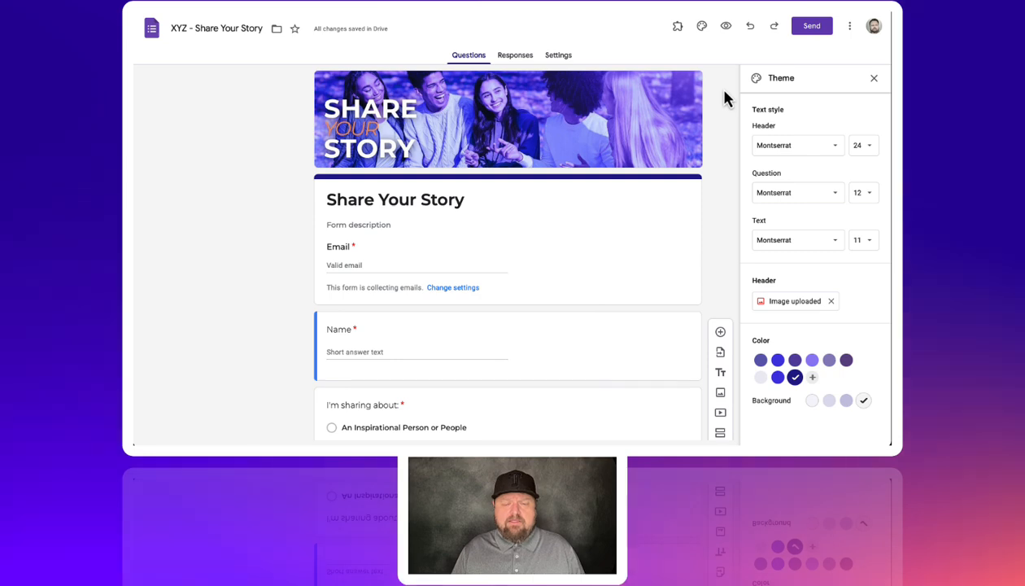
{"action": "left_click", "coordinate": [874, 78]}
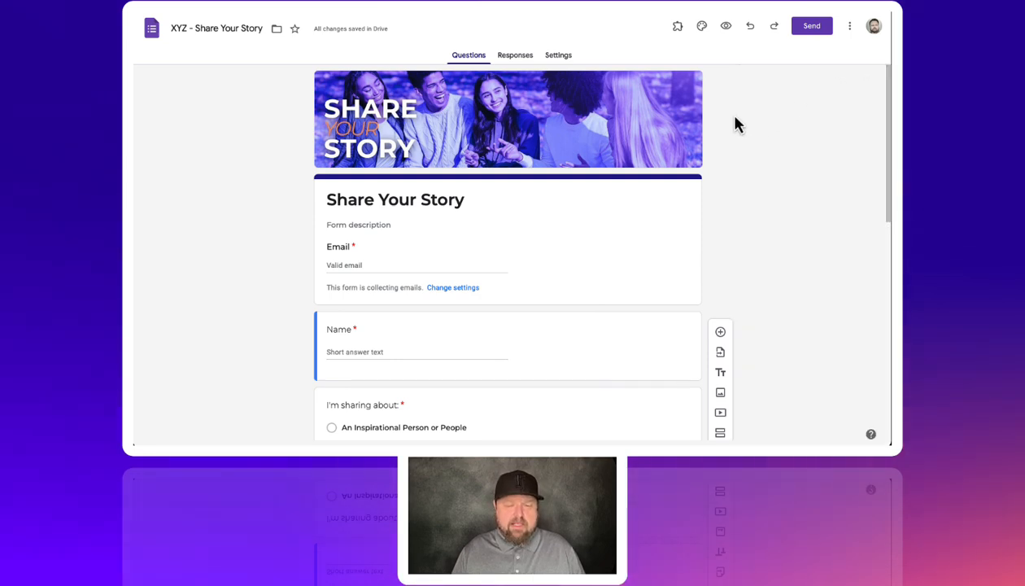
Step: Copy the Share Your Story form's embed HTML code from the send options and close the dialog
{"action": "left_click", "coordinate": [812, 32]}
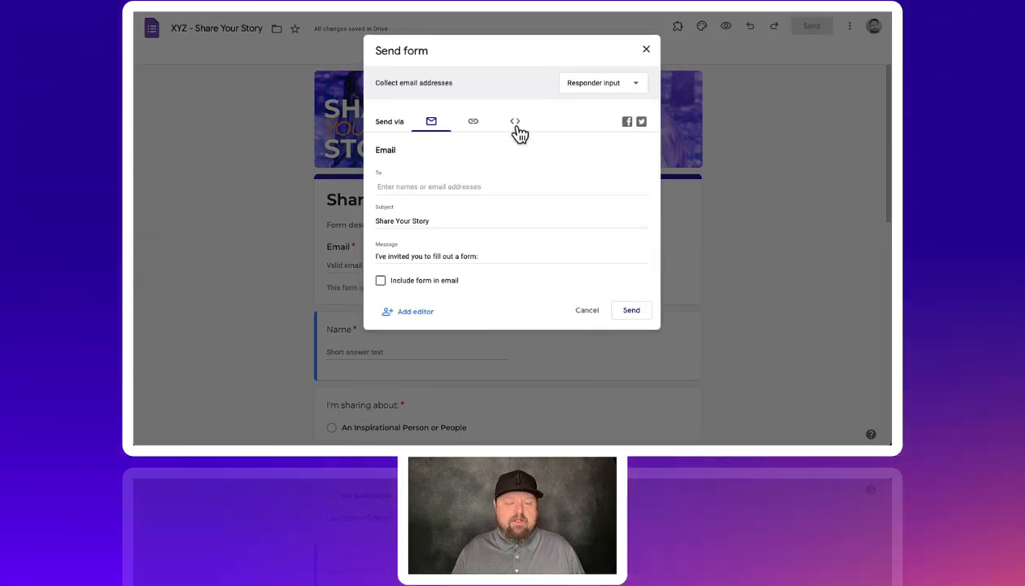
{"action": "left_click", "coordinate": [515, 124]}
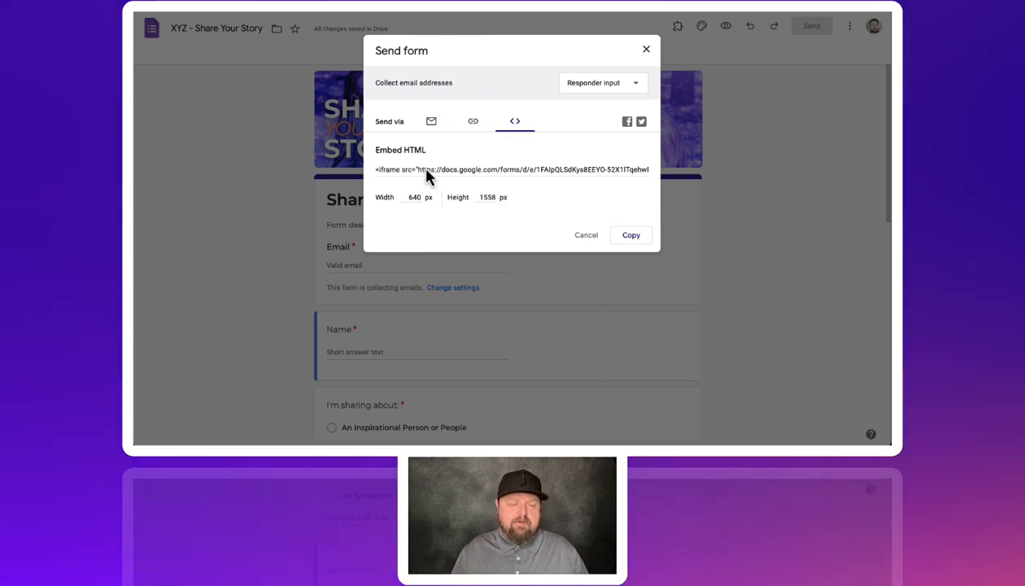
{"action": "left_click", "coordinate": [425, 172]}
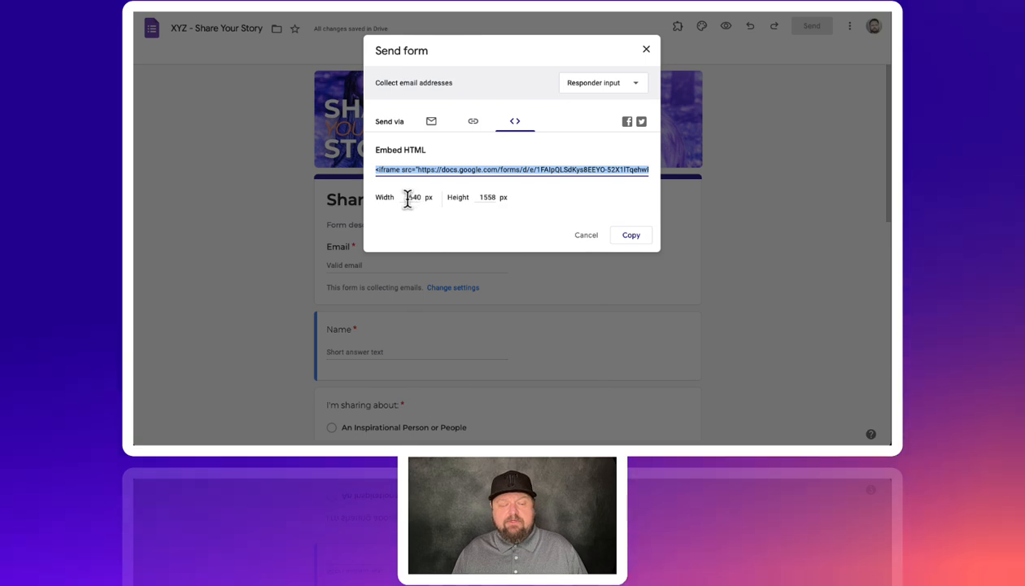
{"action": "left_click", "coordinate": [411, 198]}
{"action": "left_click", "coordinate": [411, 197]}
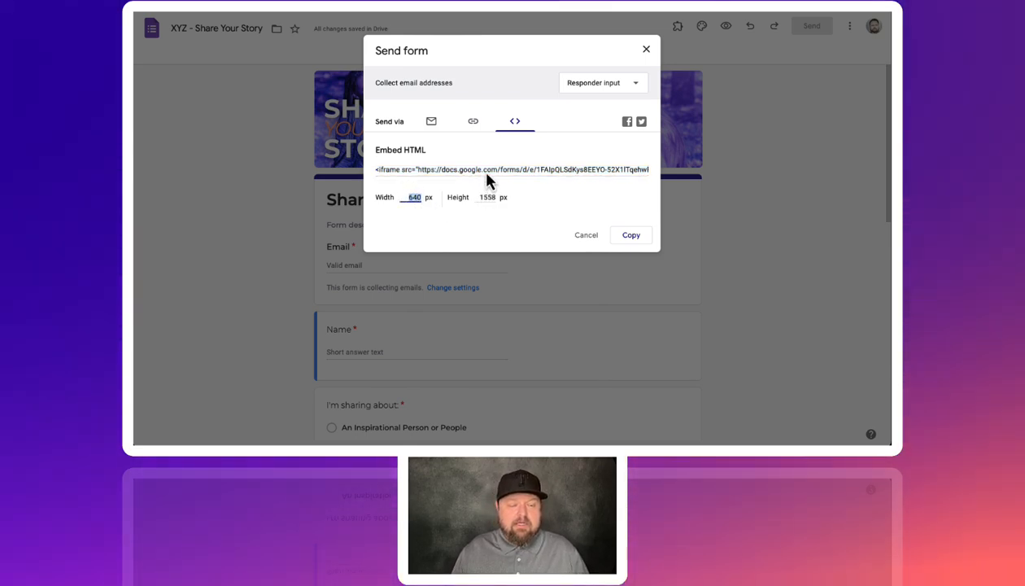
{"action": "left_click", "coordinate": [488, 173]}
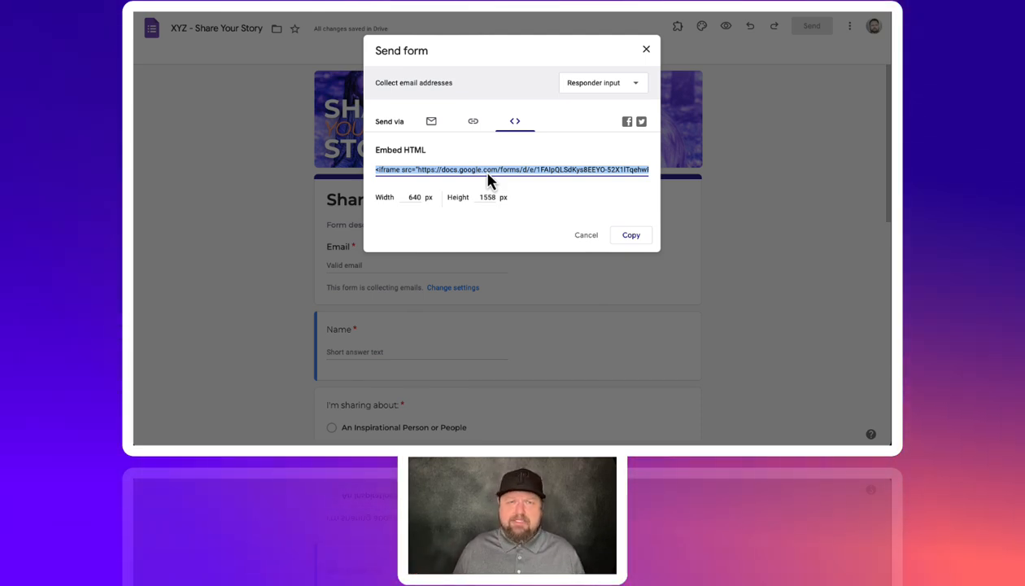
{"action": "left_click", "coordinate": [630, 236]}
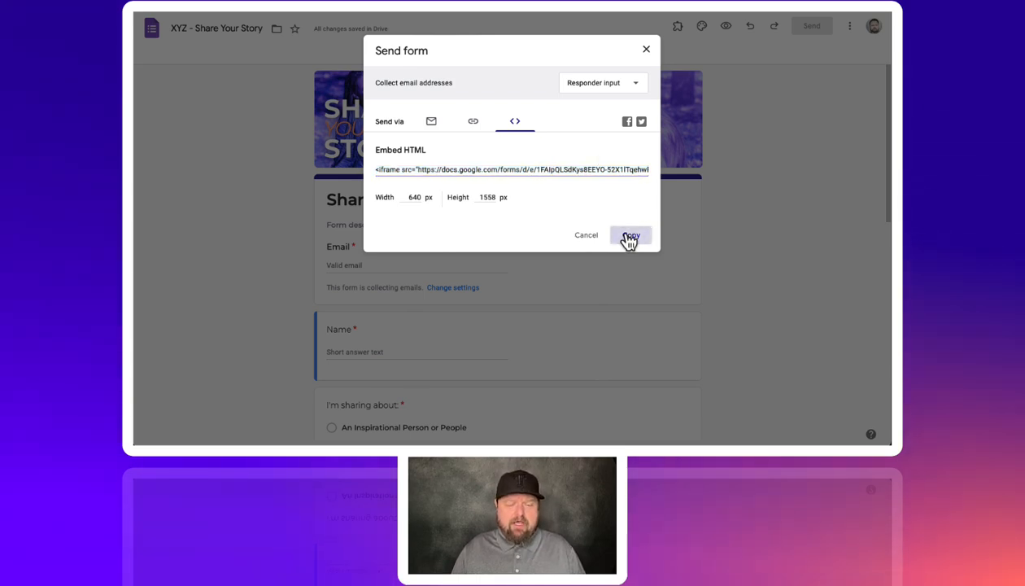
{"action": "left_click", "coordinate": [646, 52]}
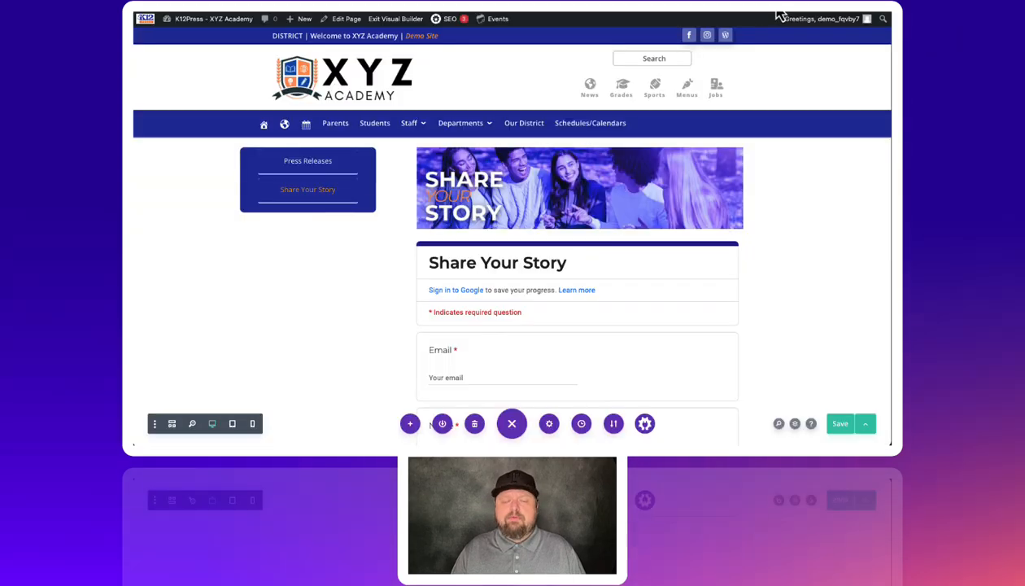
Step: On the K12Press Share Your Story page, open the form's Text module settings and examine its iframe code in visual and text views
{"action": "scroll", "coordinate": [406, 205], "scroll_direction": "down", "scroll_amount": 3}
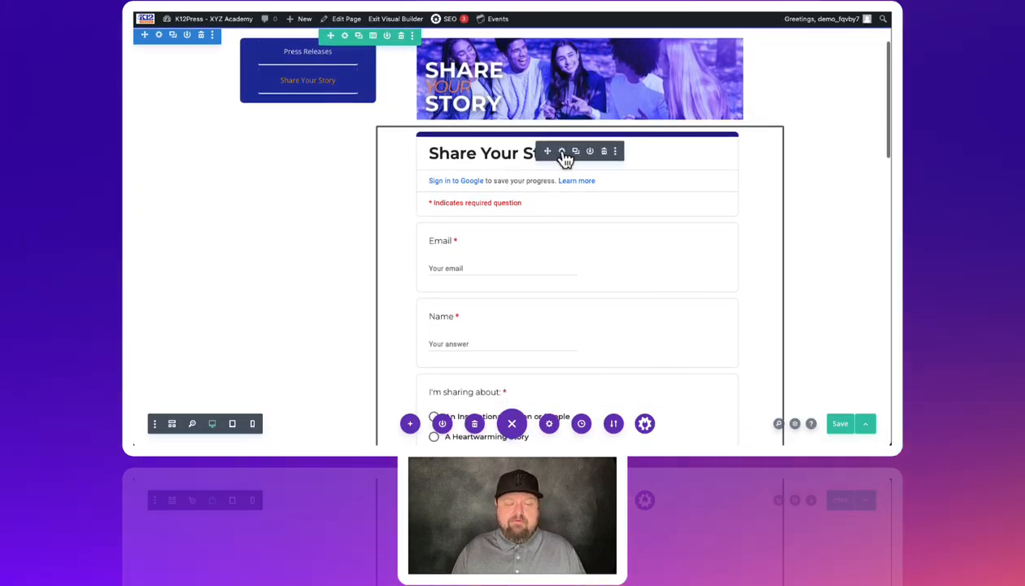
{"action": "left_click", "coordinate": [562, 152]}
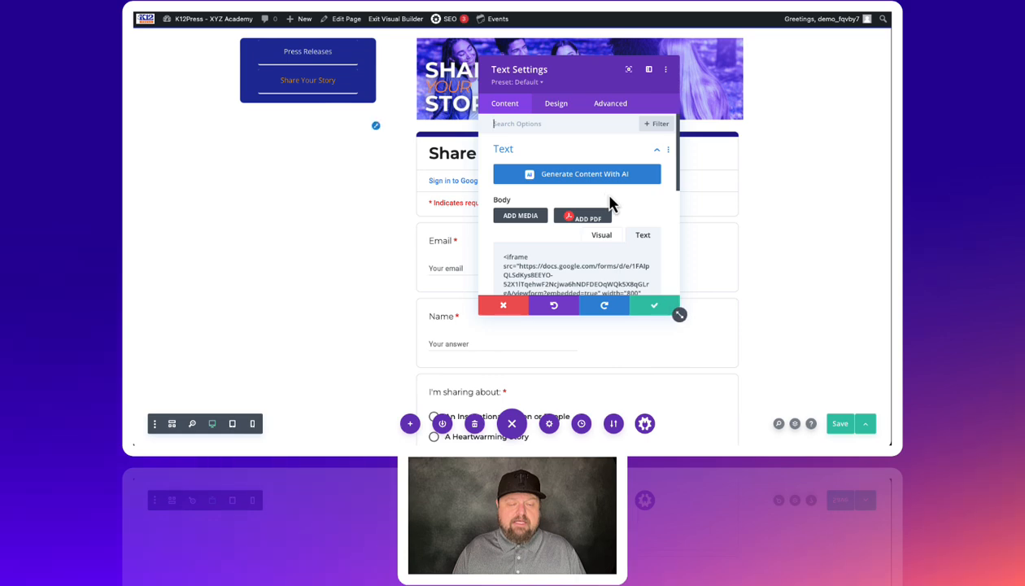
{"action": "left_click_drag", "start_coordinate": [573, 78], "coordinate": [487, 67]}
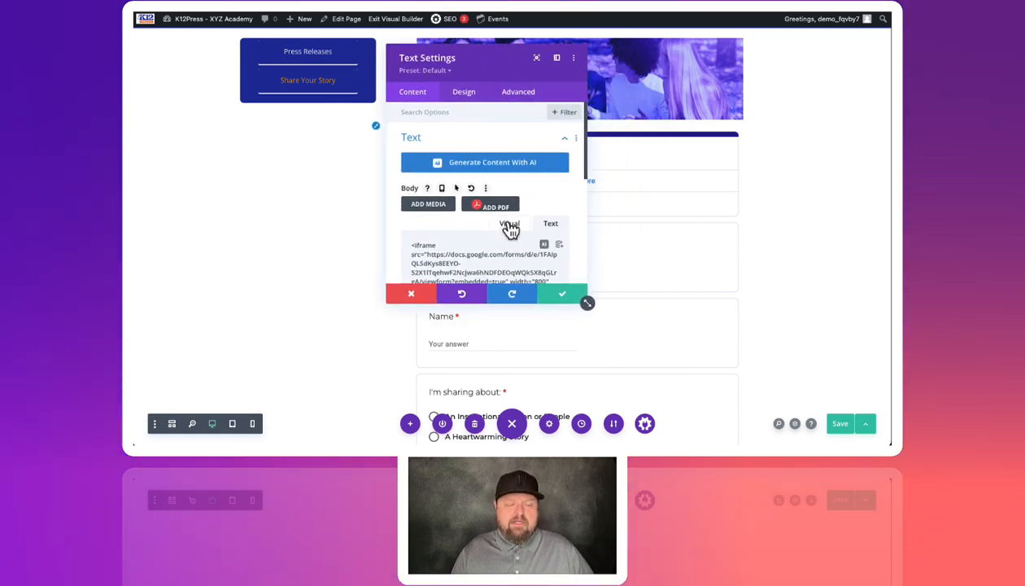
{"action": "left_click", "coordinate": [511, 225]}
{"action": "left_click", "coordinate": [550, 224]}
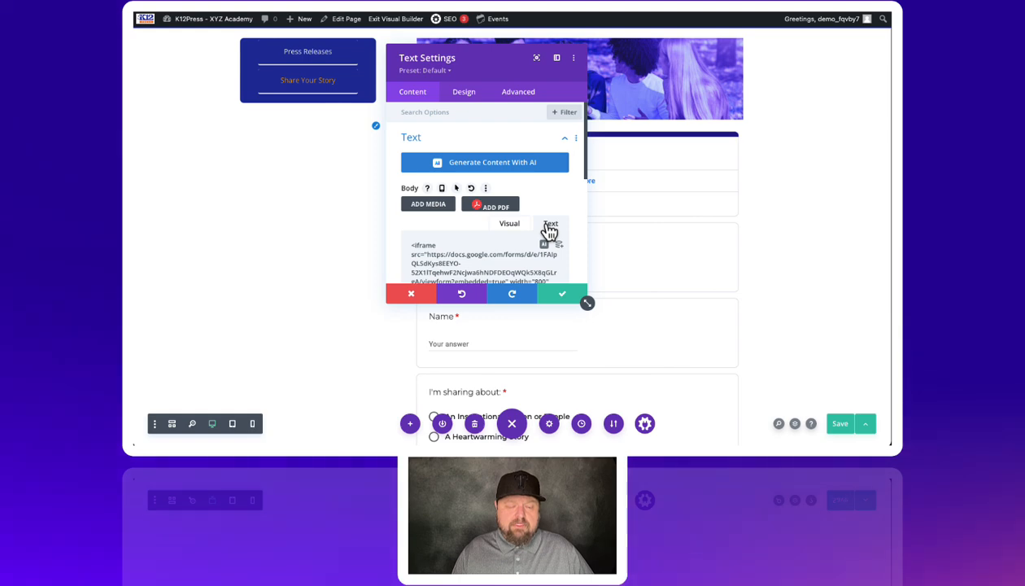
{"action": "scroll", "coordinate": [549, 229], "scroll_direction": "down", "scroll_amount": 1}
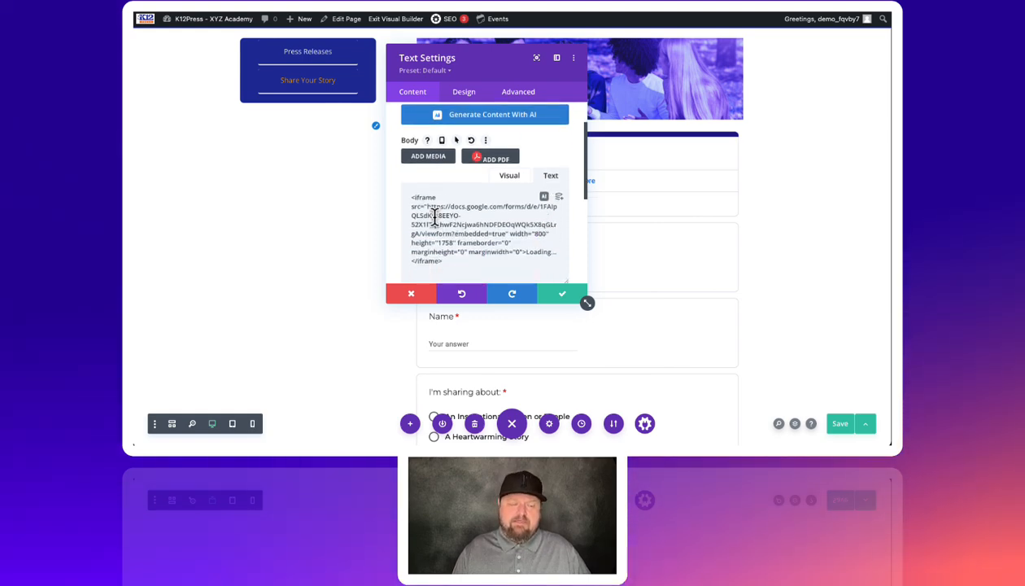
{"action": "left_click", "coordinate": [509, 175]}
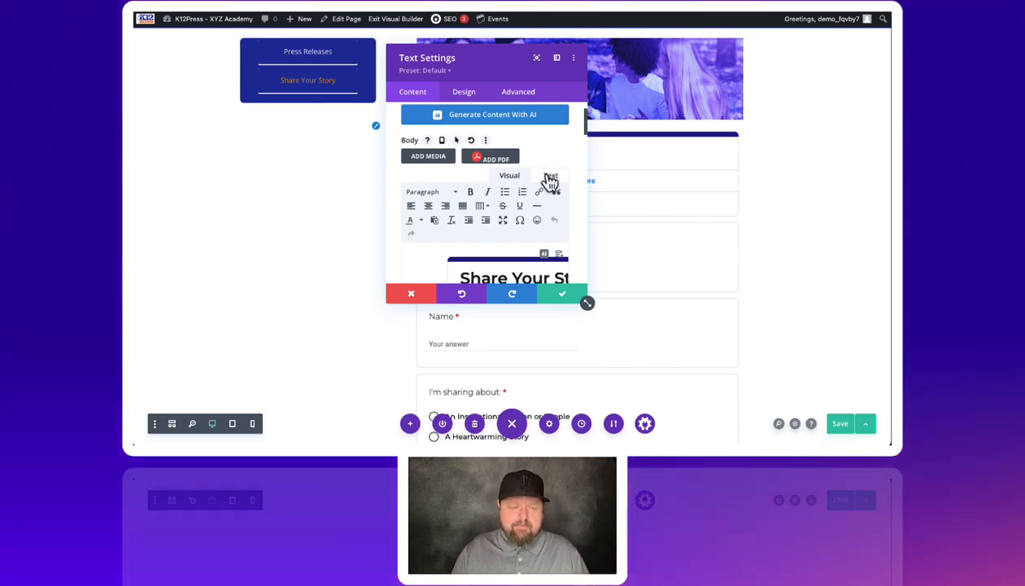
{"action": "left_click", "coordinate": [549, 175]}
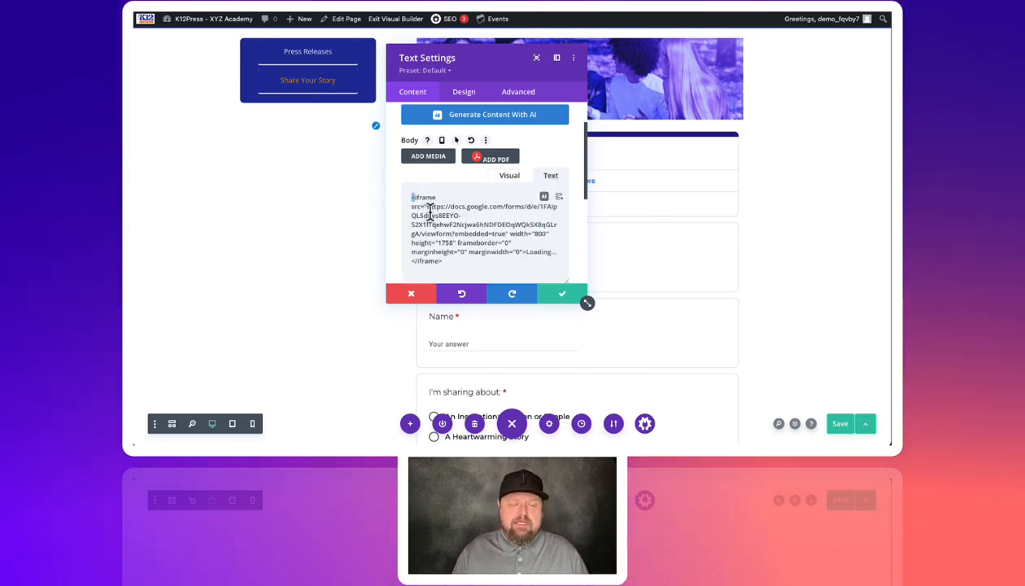
{"action": "left_click_drag", "start_coordinate": [417, 197], "coordinate": [470, 270]}
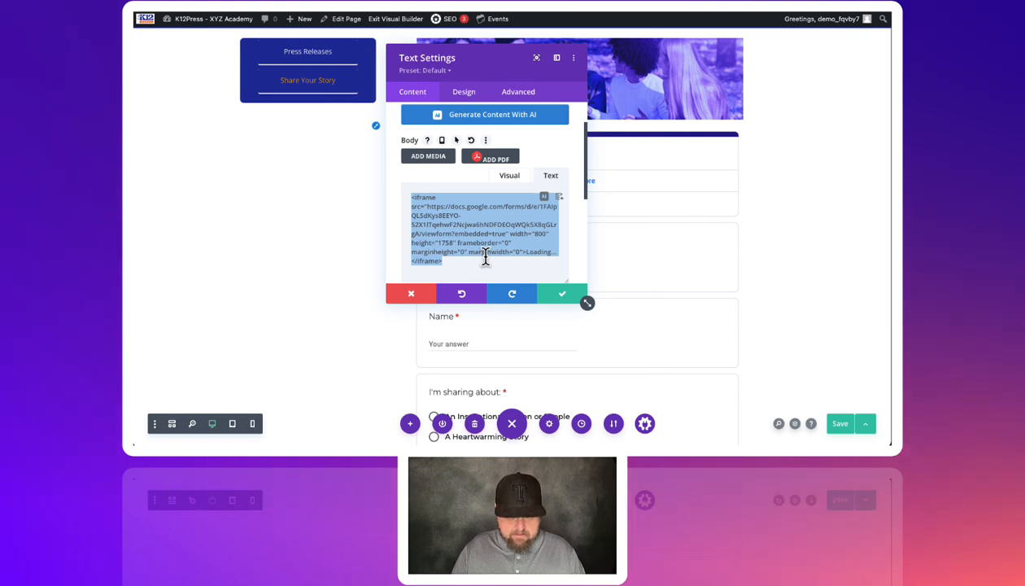
Step: View the Text module's design options and accept the module settings
{"action": "left_click", "coordinate": [534, 156]}
{"action": "scroll", "coordinate": [534, 153], "scroll_direction": "up", "scroll_amount": 2}
{"action": "left_click", "coordinate": [466, 94]}
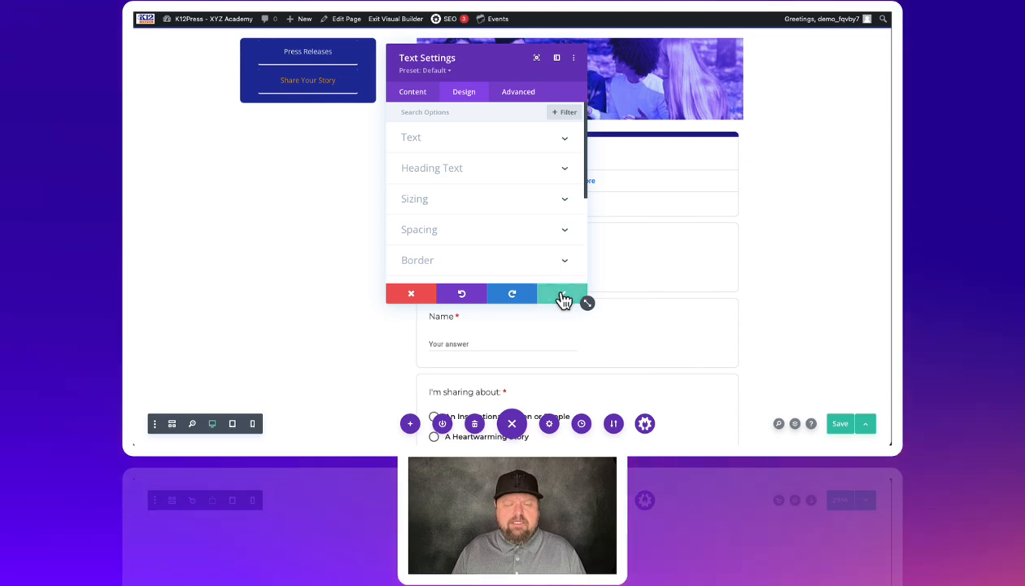
{"action": "left_click", "coordinate": [564, 297]}
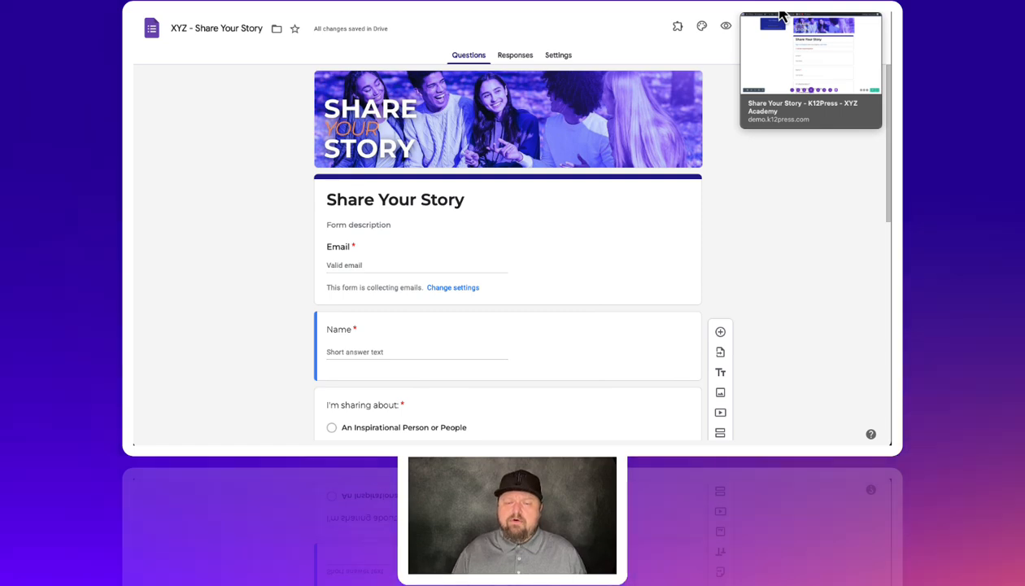
Step: Switch back to the K12Press Share Your Story page, save it and exit the visual builder
{"action": "left_click", "coordinate": [781, 16]}
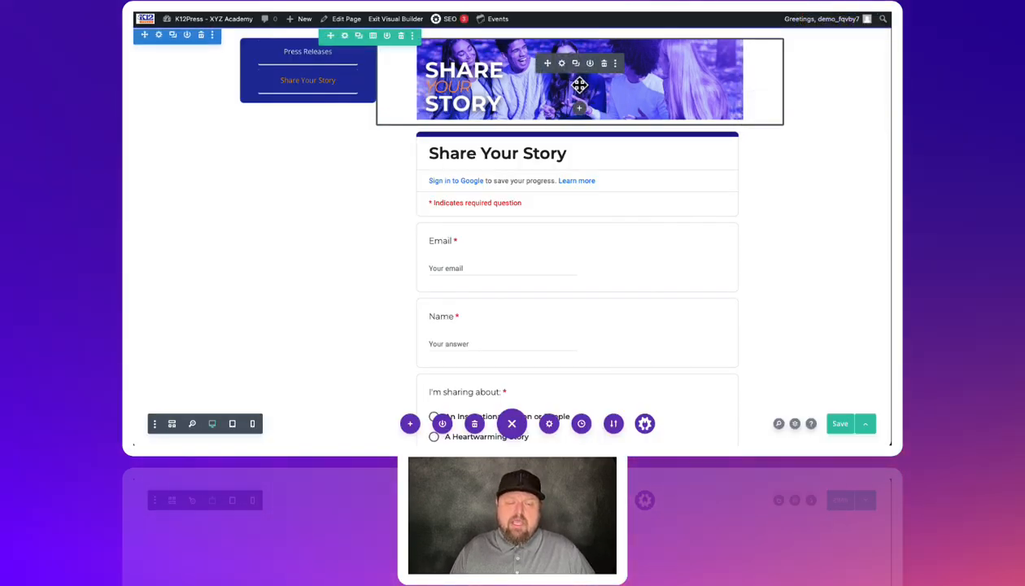
{"action": "scroll", "coordinate": [580, 88], "scroll_direction": "up", "scroll_amount": 1}
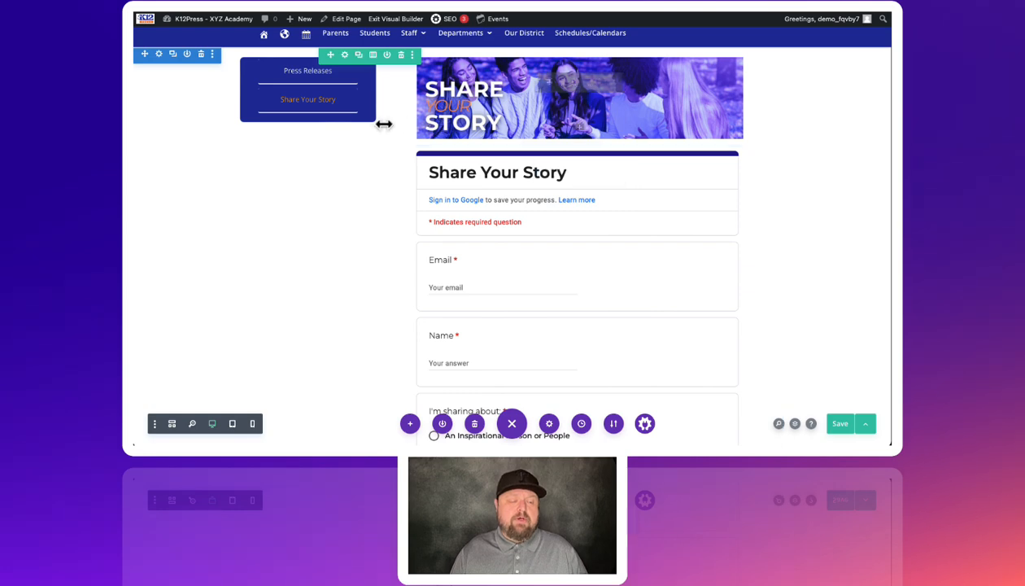
{"action": "scroll", "coordinate": [513, 137], "scroll_direction": "up", "scroll_amount": 2}
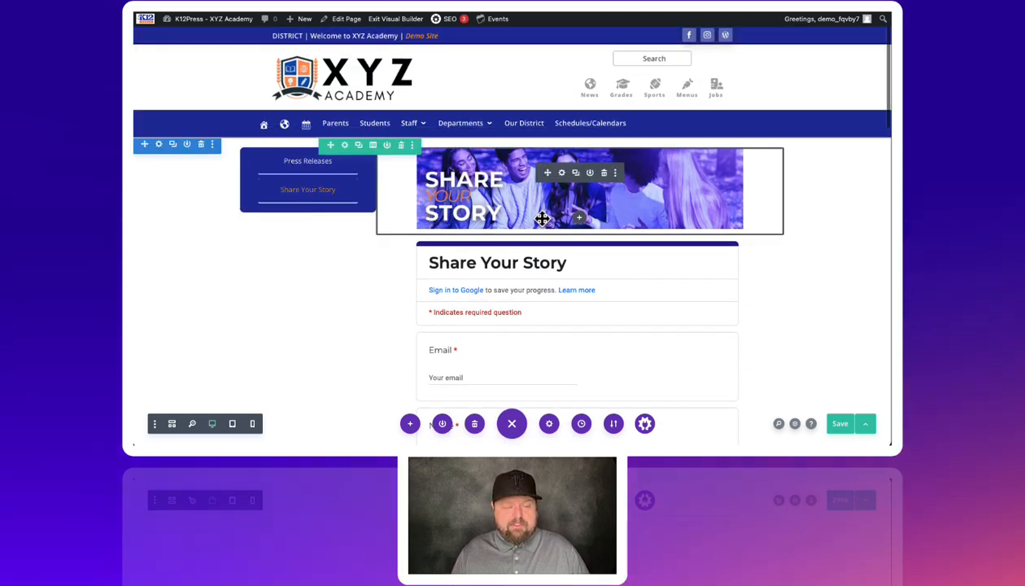
{"action": "scroll", "coordinate": [464, 213], "scroll_direction": "down", "scroll_amount": 15}
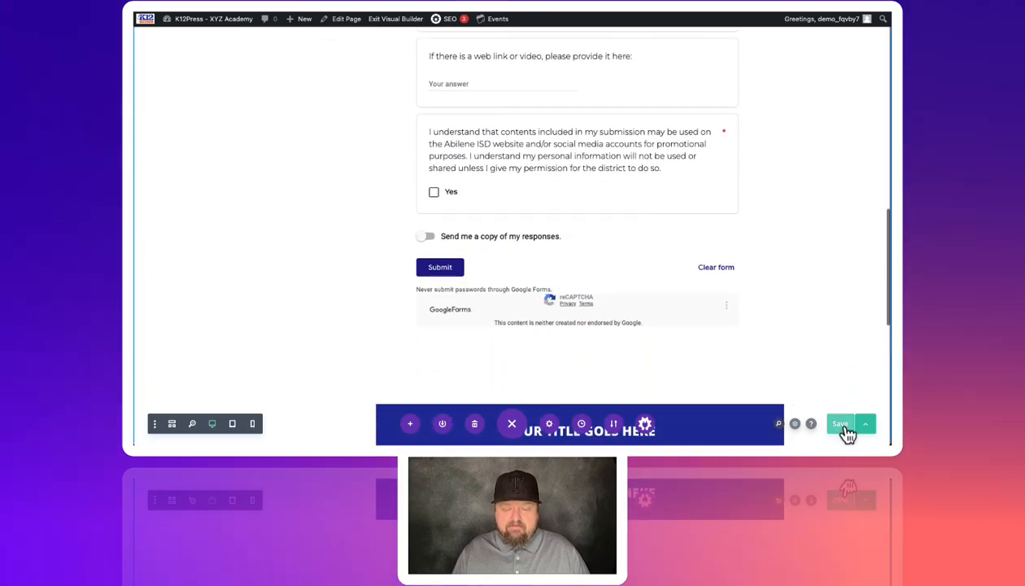
{"action": "left_click", "coordinate": [839, 423]}
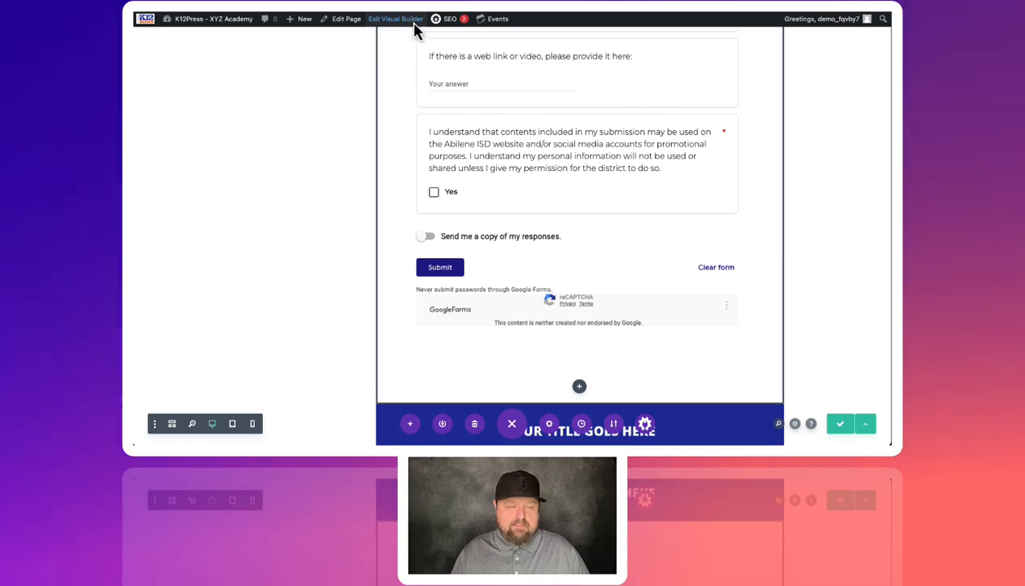
{"action": "left_click", "coordinate": [396, 19]}
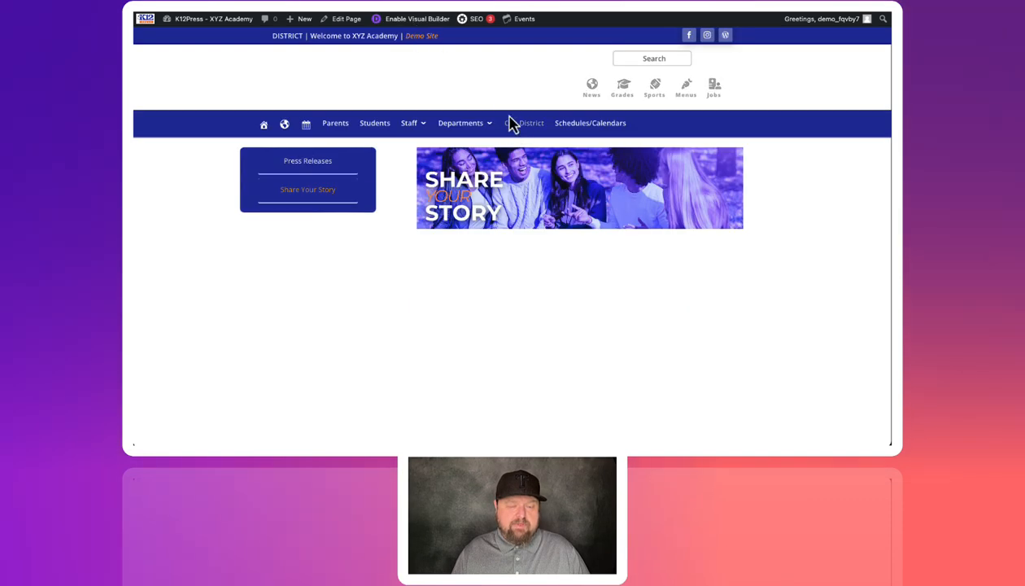
Step: Examine the published Share Your Story page, checking the embedded form's header, questions and submit area
{"action": "scroll", "coordinate": [521, 122], "scroll_direction": "down", "scroll_amount": 3}
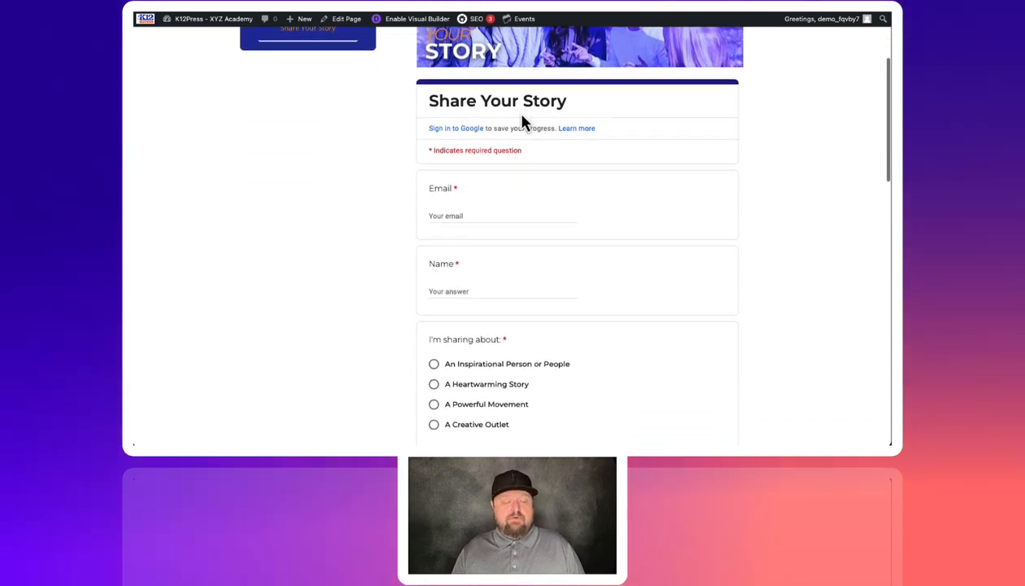
{"action": "scroll", "coordinate": [465, 140], "scroll_direction": "down", "scroll_amount": 3}
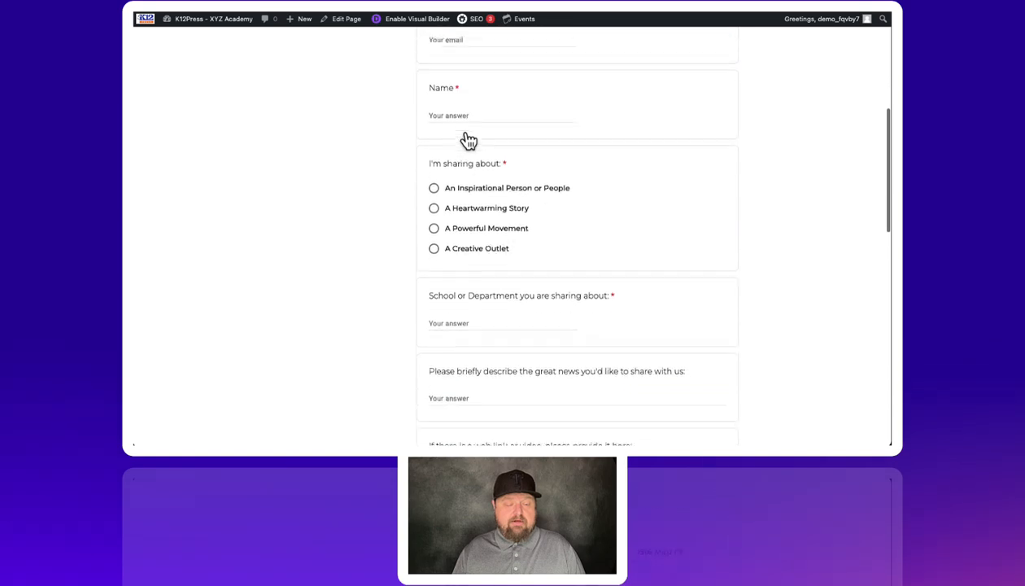
{"action": "scroll", "coordinate": [469, 140], "scroll_direction": "down", "scroll_amount": 10}
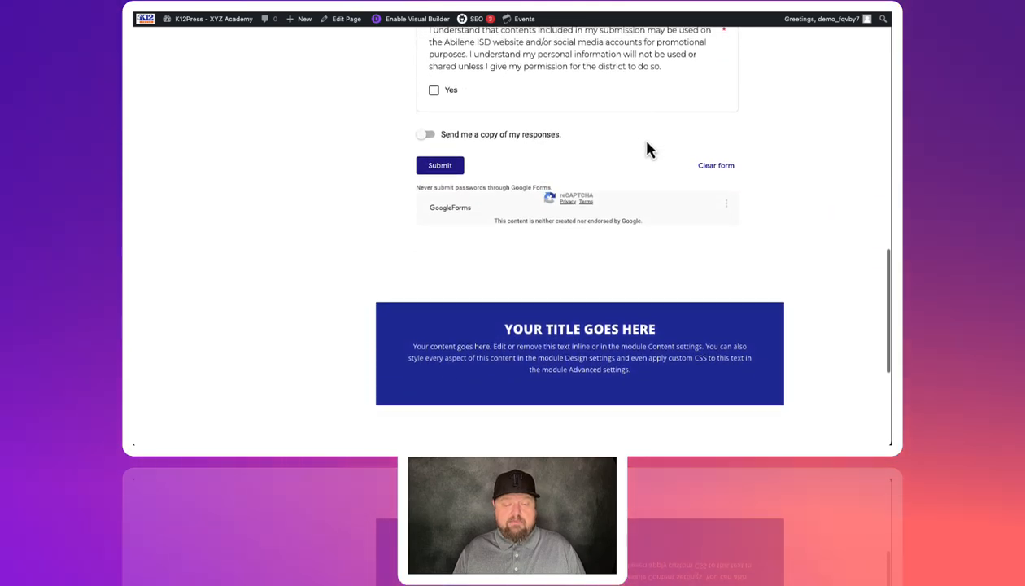
{"action": "scroll", "coordinate": [648, 149], "scroll_direction": "down", "scroll_amount": 3}
{"action": "scroll", "coordinate": [649, 149], "scroll_direction": "up", "scroll_amount": 15}
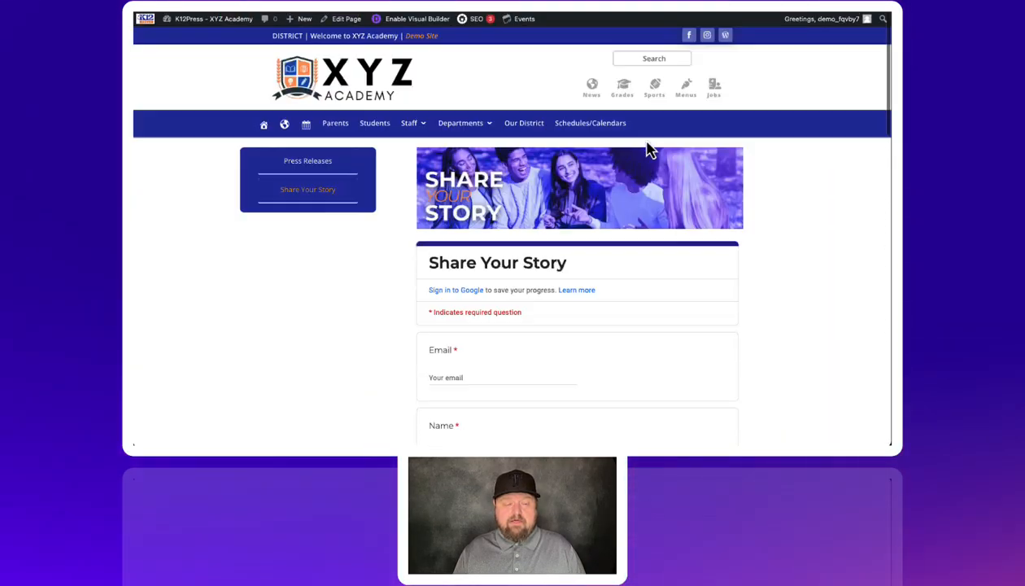
{"action": "scroll", "coordinate": [648, 151], "scroll_direction": "down", "scroll_amount": 4}
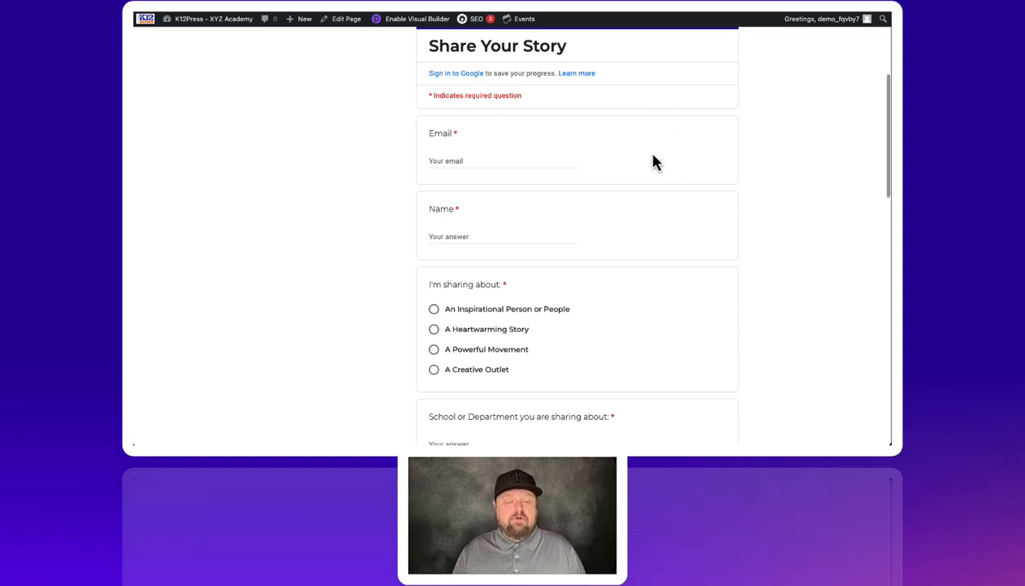
{"action": "scroll", "coordinate": [654, 164], "scroll_direction": "down", "scroll_amount": 7}
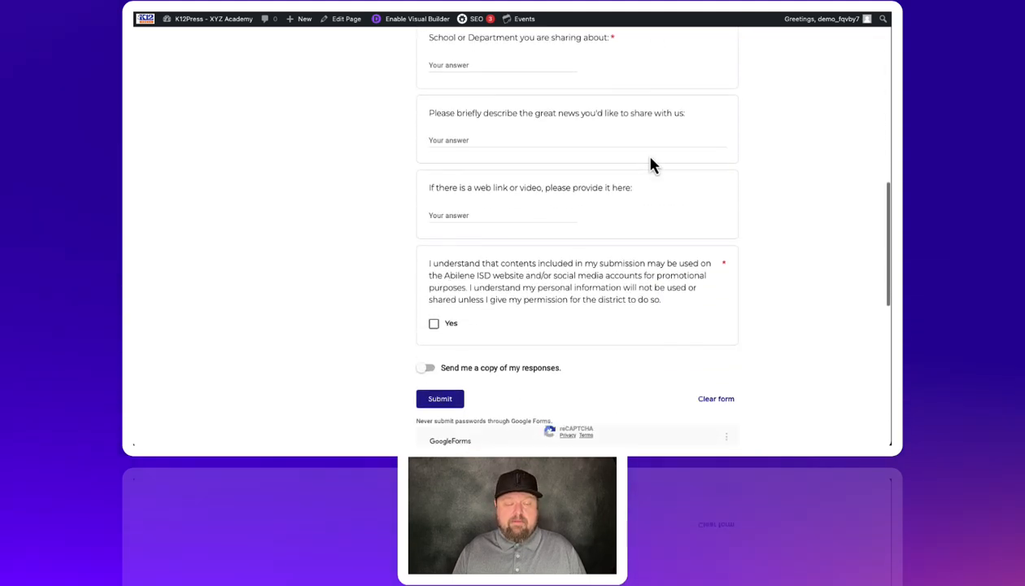
{"action": "scroll", "coordinate": [652, 165], "scroll_direction": "down", "scroll_amount": 2}
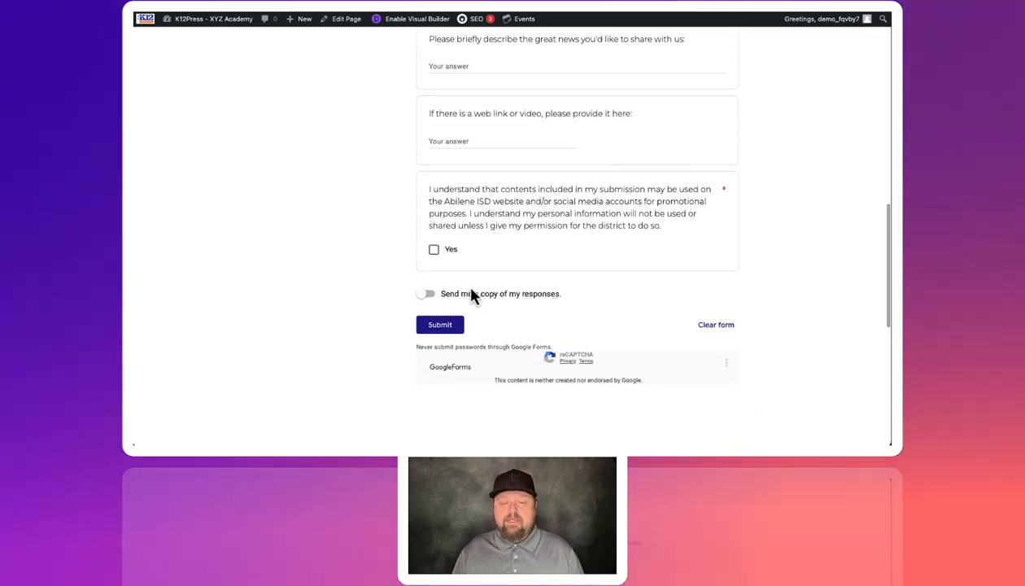
Step: Review the full length of the published Share Your Story page again, comparing the embedded form's styling with the banner and site header
{"action": "scroll", "coordinate": [498, 280], "scroll_direction": "up", "scroll_amount": 11}
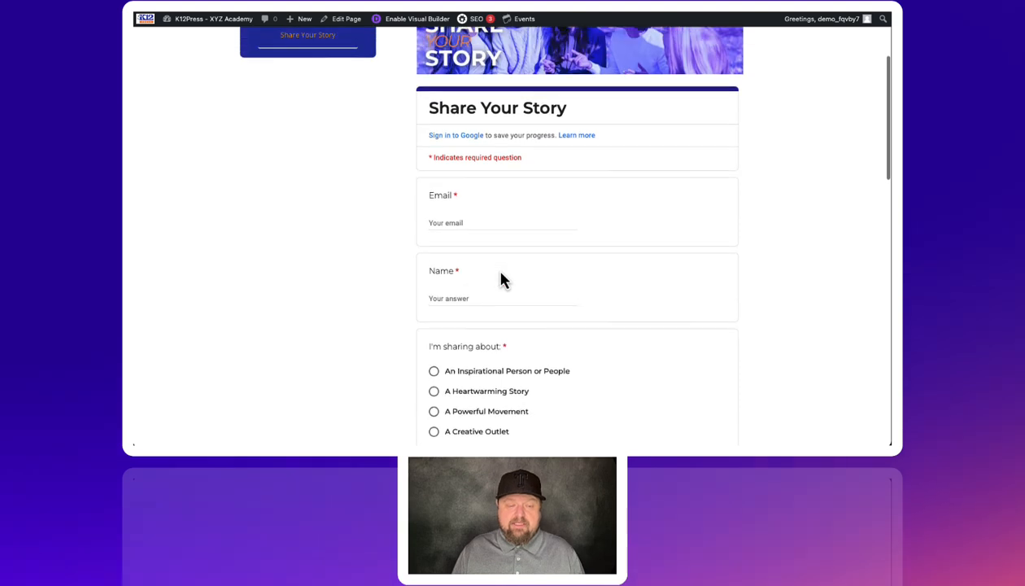
{"action": "scroll", "coordinate": [500, 281], "scroll_direction": "up", "scroll_amount": 3}
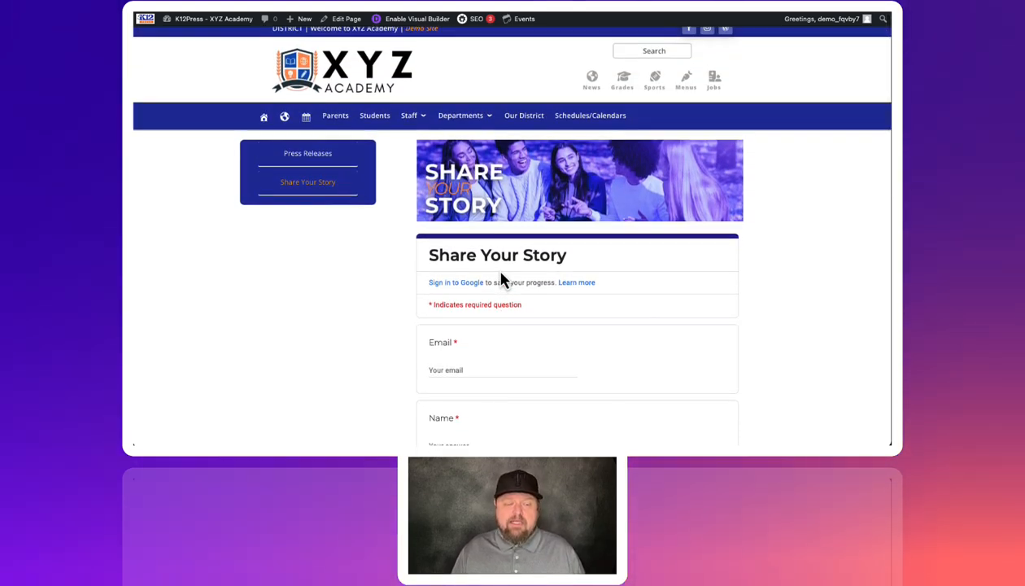
{"action": "scroll", "coordinate": [500, 280], "scroll_direction": "down", "scroll_amount": 1}
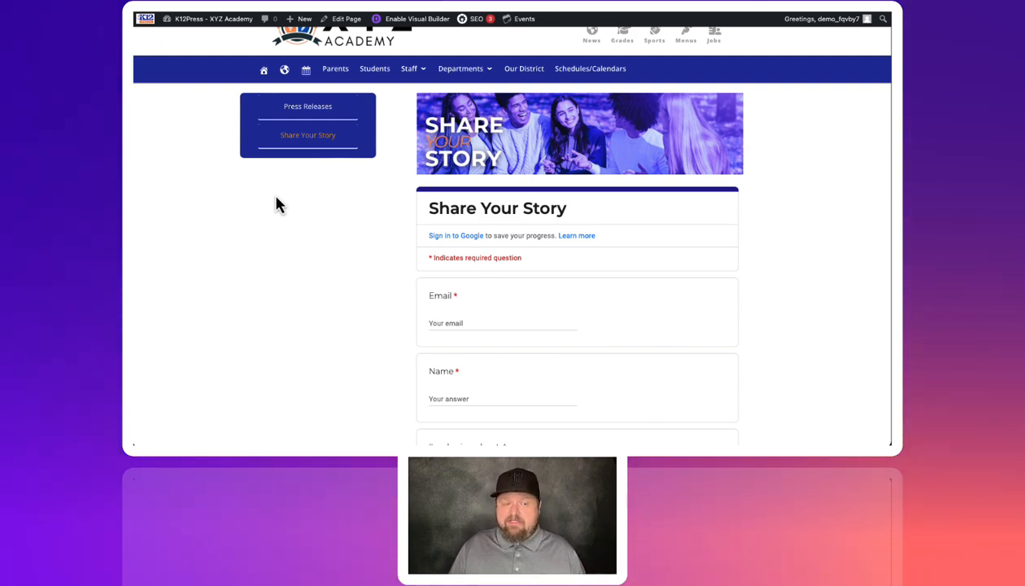
{"action": "scroll", "coordinate": [383, 260], "scroll_direction": "down", "scroll_amount": 20}
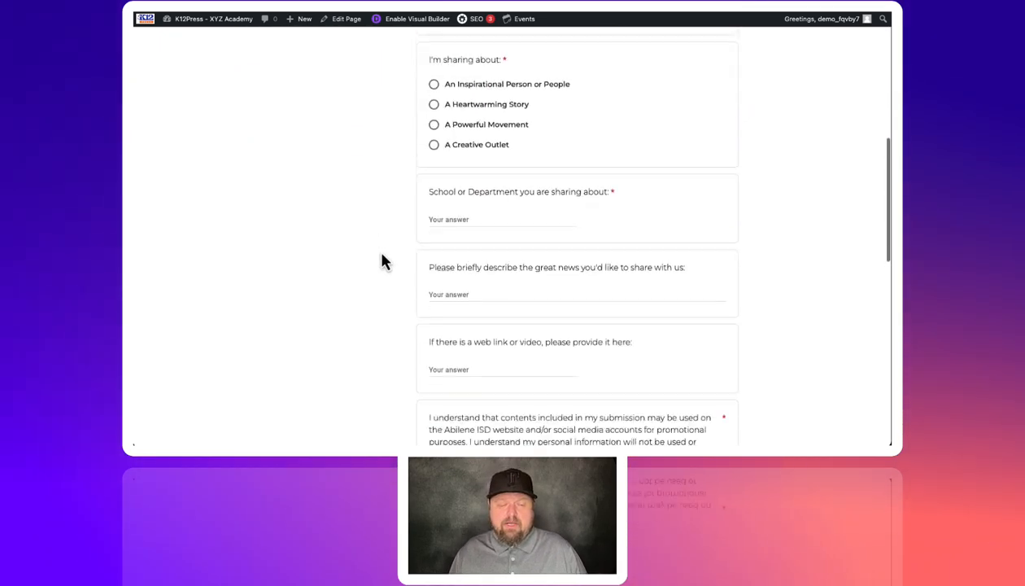
{"action": "scroll", "coordinate": [488, 143], "scroll_direction": "up", "scroll_amount": 20}
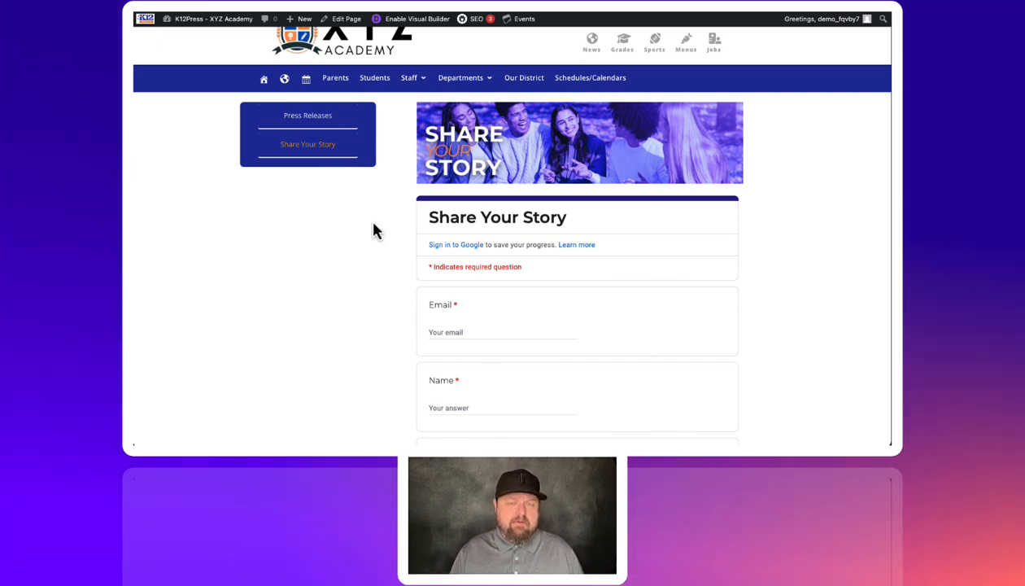
{"action": "scroll", "coordinate": [374, 231], "scroll_direction": "up", "scroll_amount": 2}
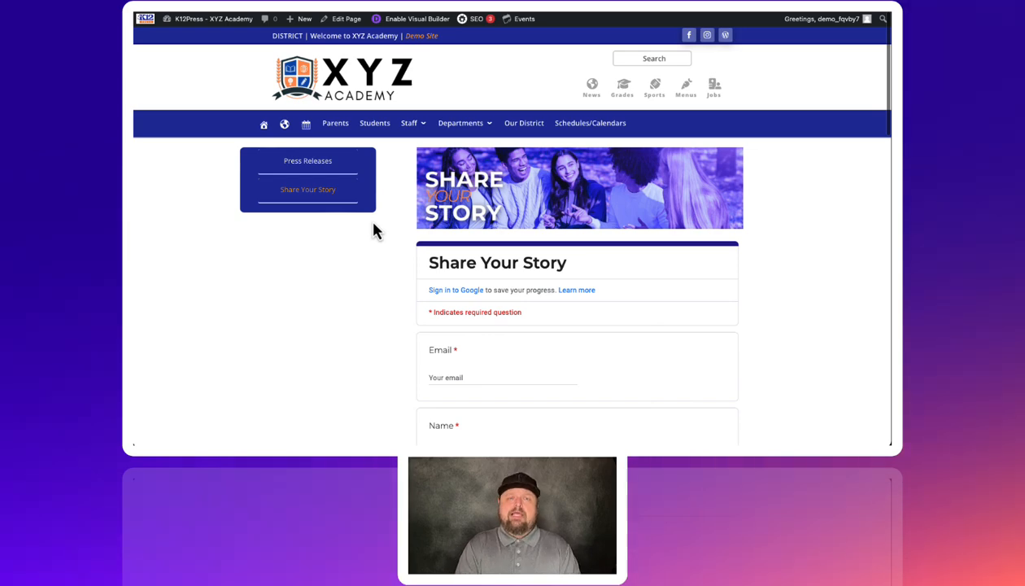